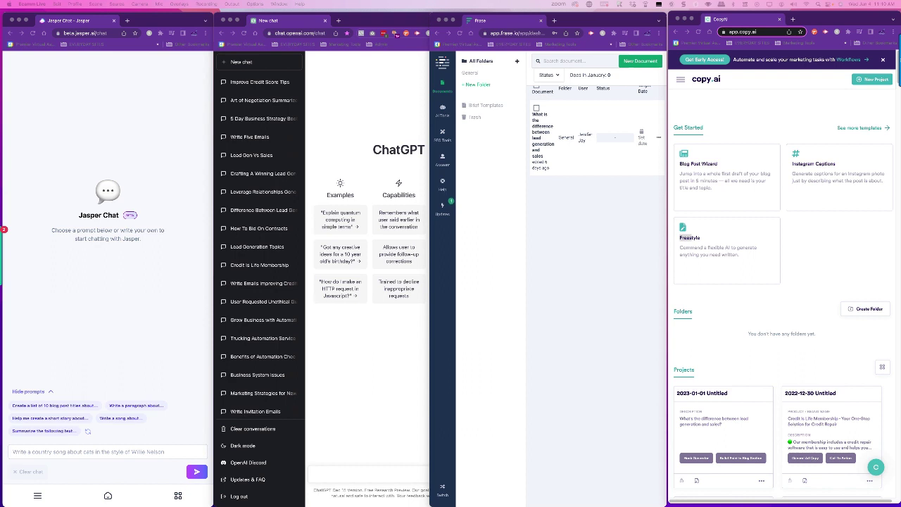
# Step: Enter the prompt "write 5 emails about lead generation for businesses" in ChatGPT without sending it, and copy it into Jasper Chat's message field
pyautogui.click(339, 483)
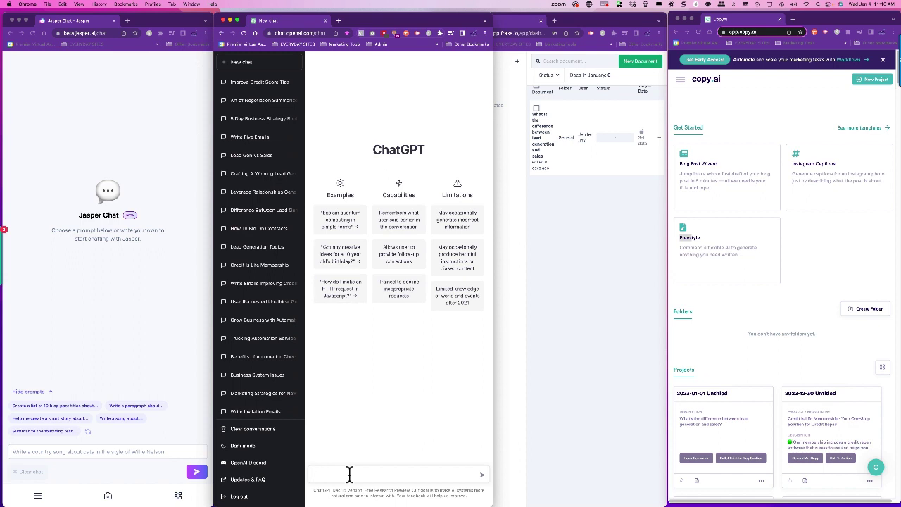
pyautogui.write('write 5 emails about lead generation for businesses')
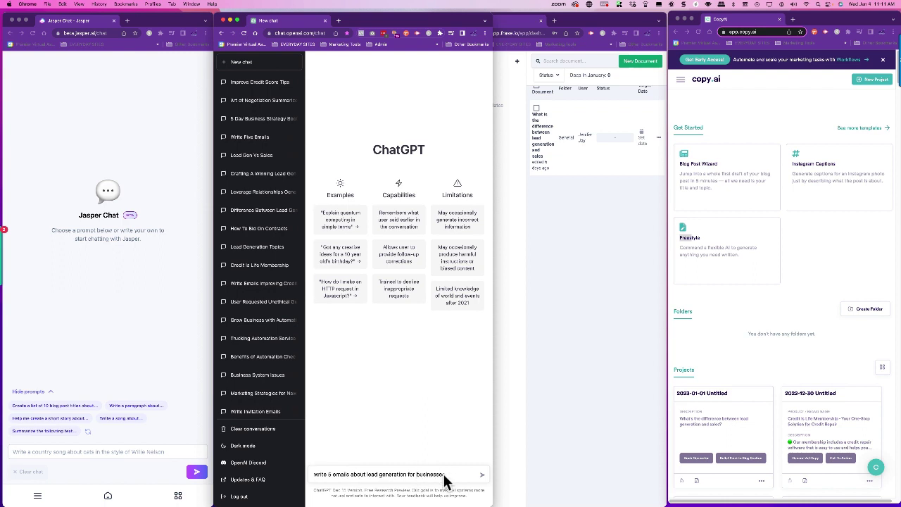
pyautogui.moveTo(446, 474); pyautogui.dragTo(317, 472)
pyautogui.rightClick(317, 473)
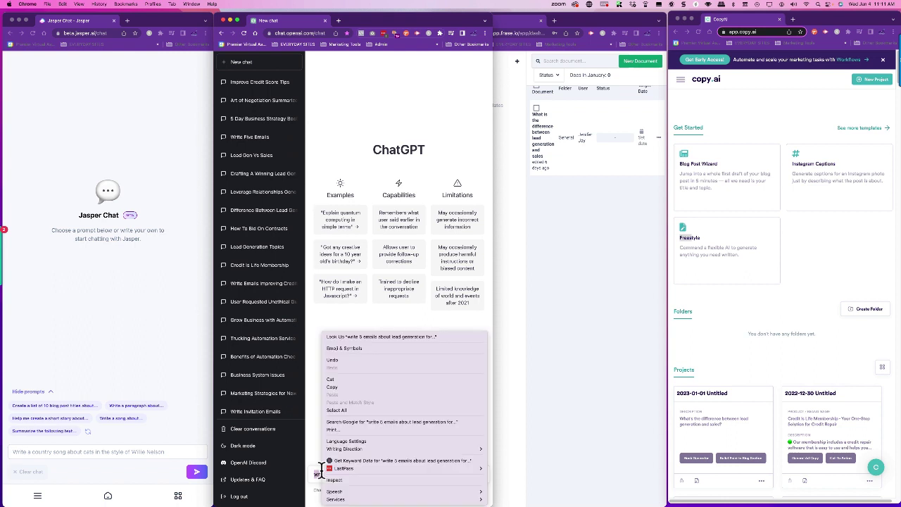
pyautogui.click(331, 387)
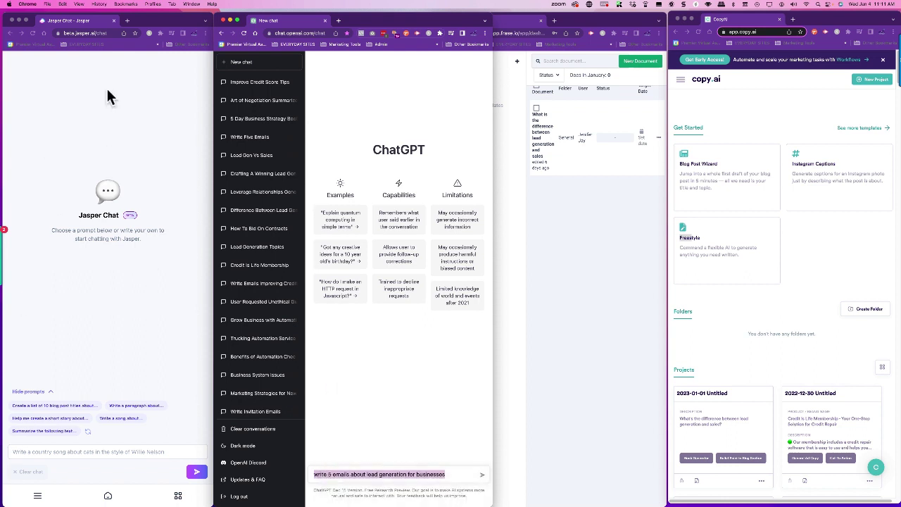
pyautogui.click(88, 450)
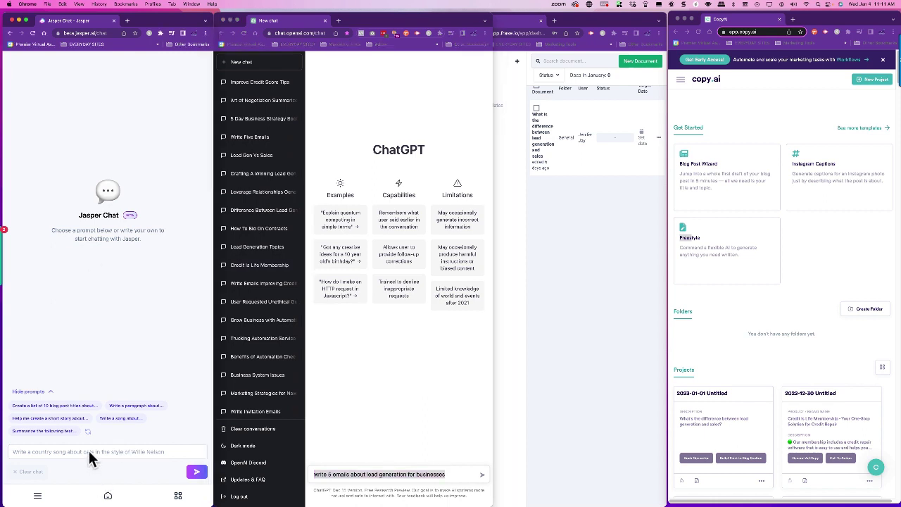
pyautogui.press('super+v')
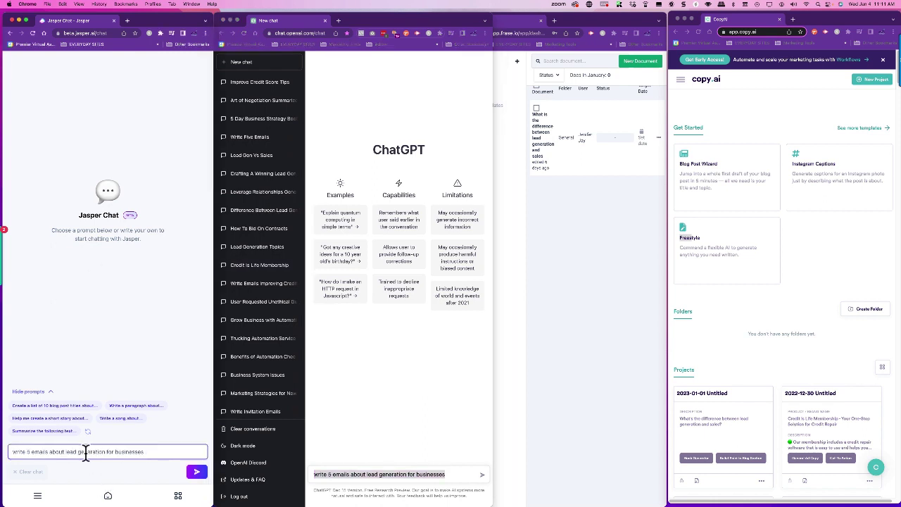
pyautogui.click(600, 274)
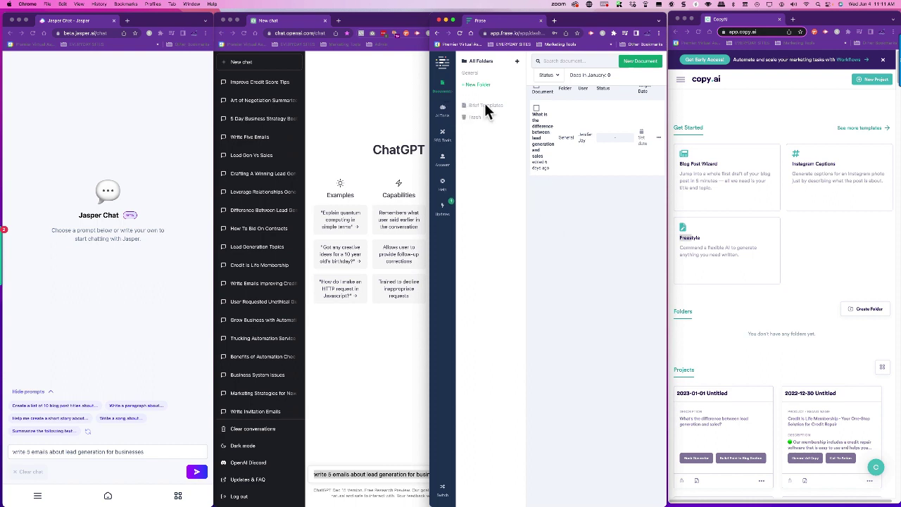
pyautogui.click(636, 66)
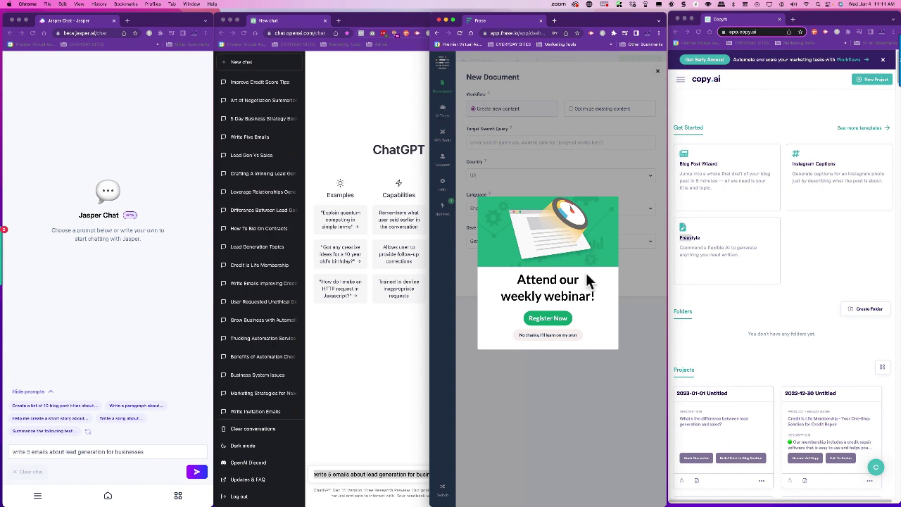
pyautogui.click(535, 335)
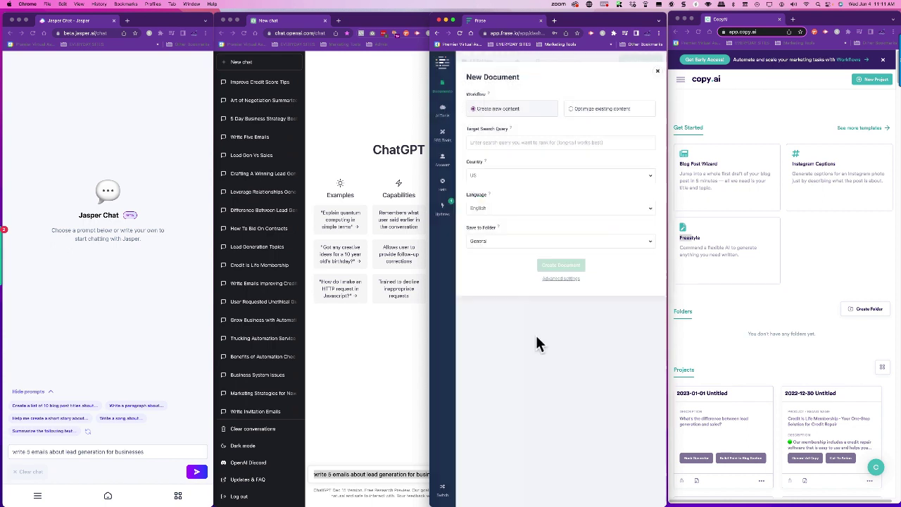
# Step: In Frase, open the Commands AI tool and paste the copied email prompt as its command
pyautogui.click(442, 119)
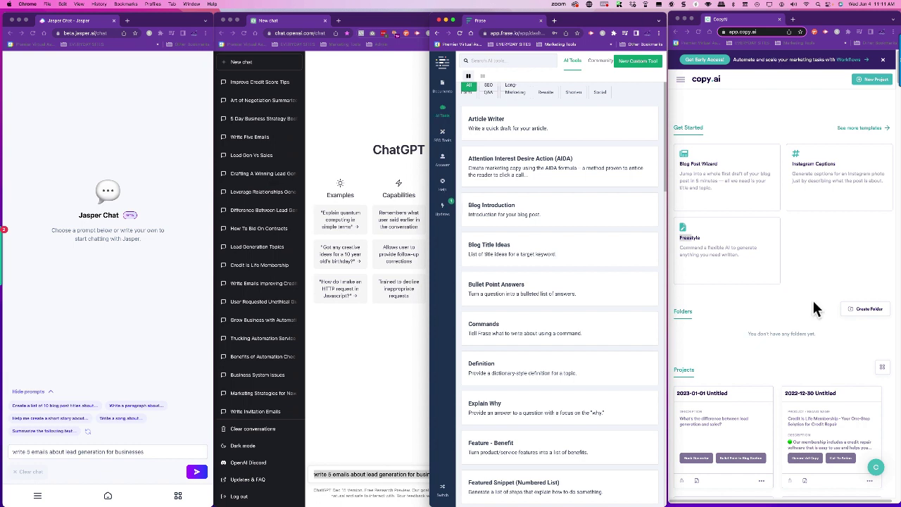
pyautogui.click(501, 344)
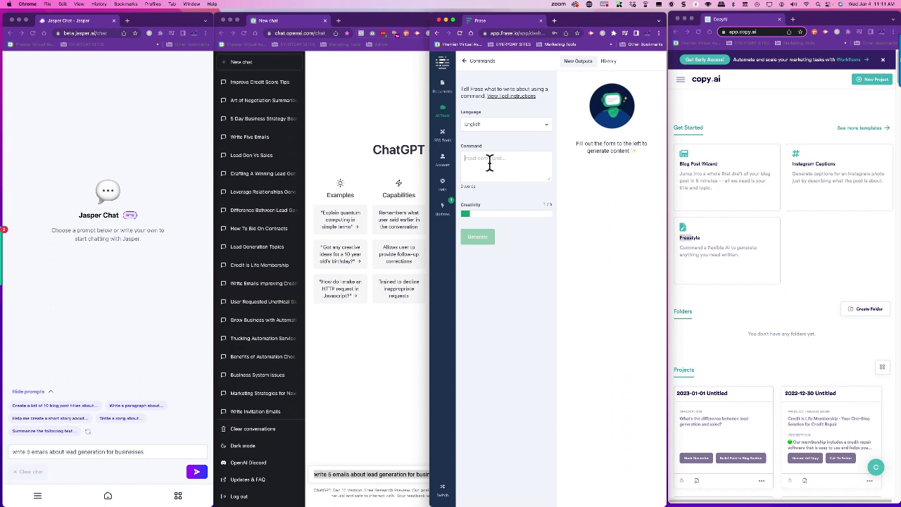
pyautogui.click(490, 162)
pyautogui.press('super+v')
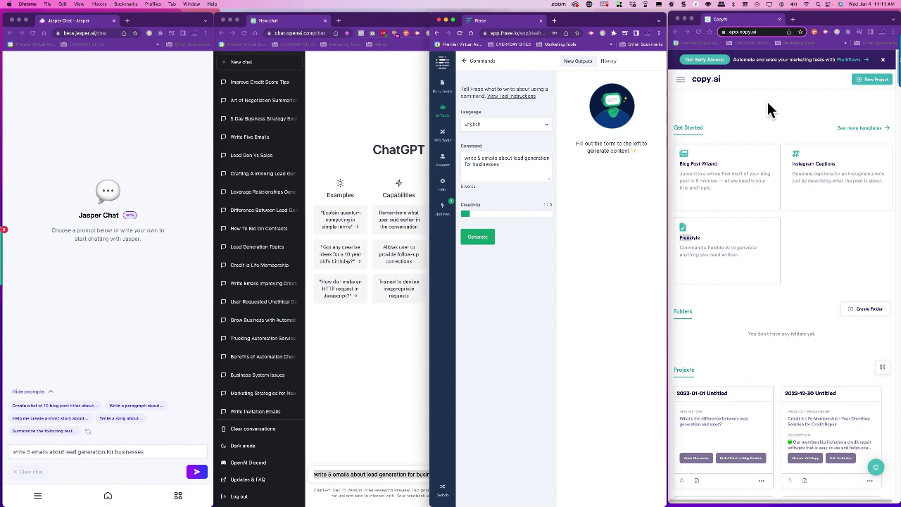
# Step: In Copy.ai, open the Freestyle tool, paste the prompt as both the creation goal and the main points, and set the tone to Professional
pyautogui.click(718, 257)
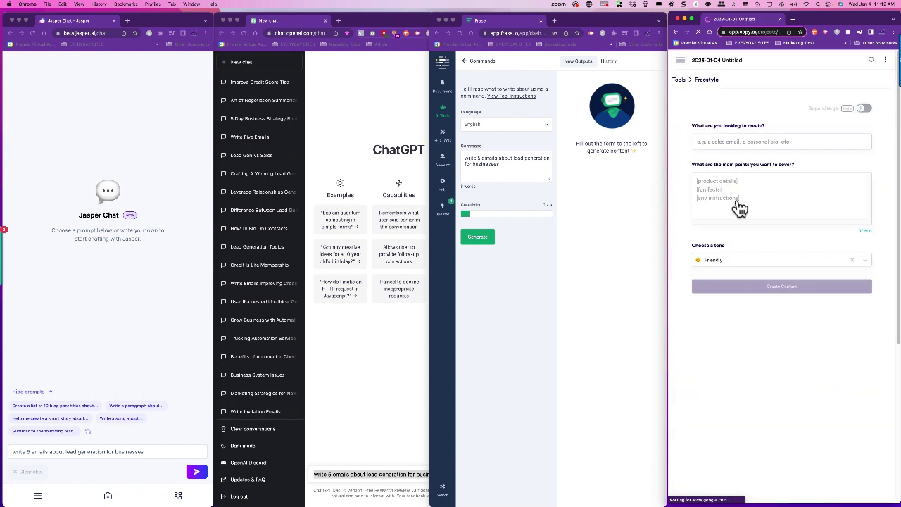
pyautogui.click(758, 190)
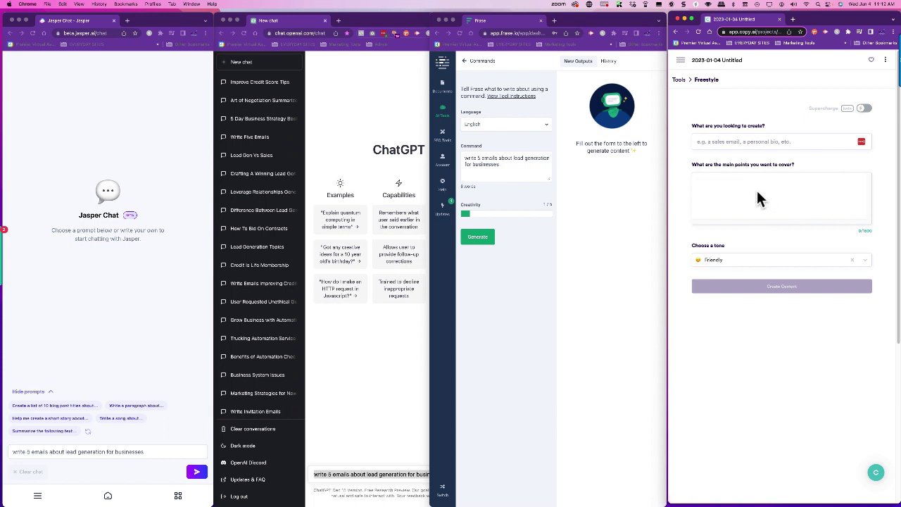
pyautogui.press('super+v')
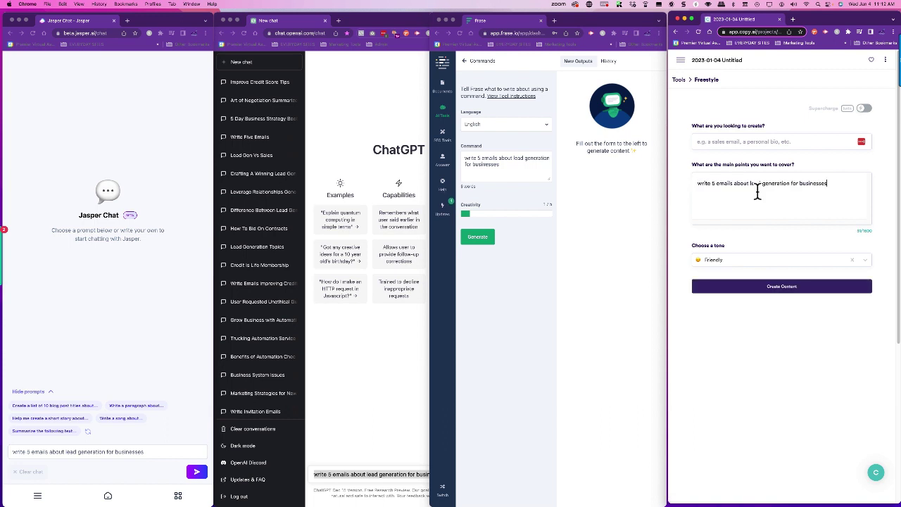
pyautogui.click(715, 143)
pyautogui.press('super+v')
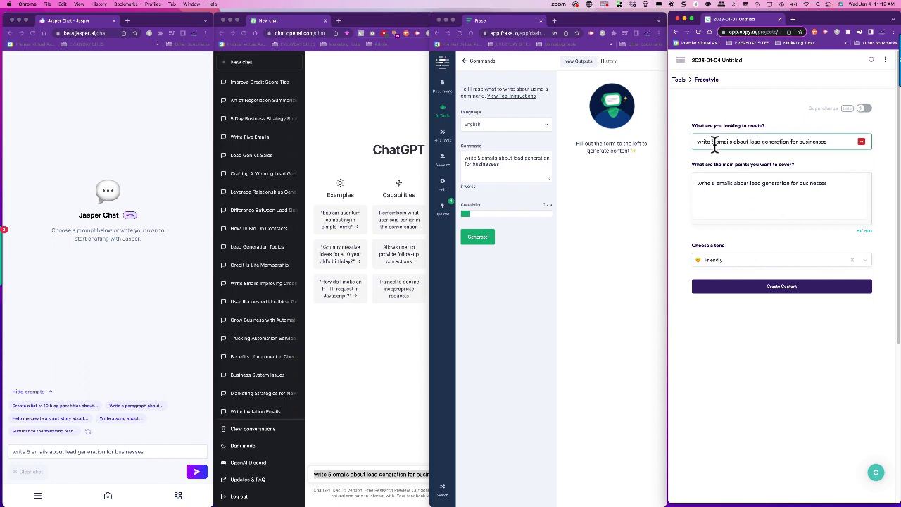
pyautogui.click(707, 259)
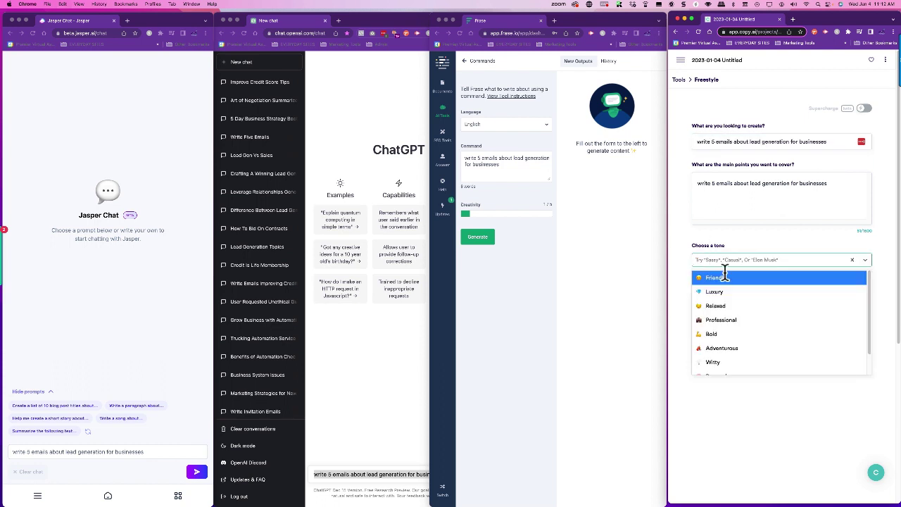
pyautogui.click(732, 320)
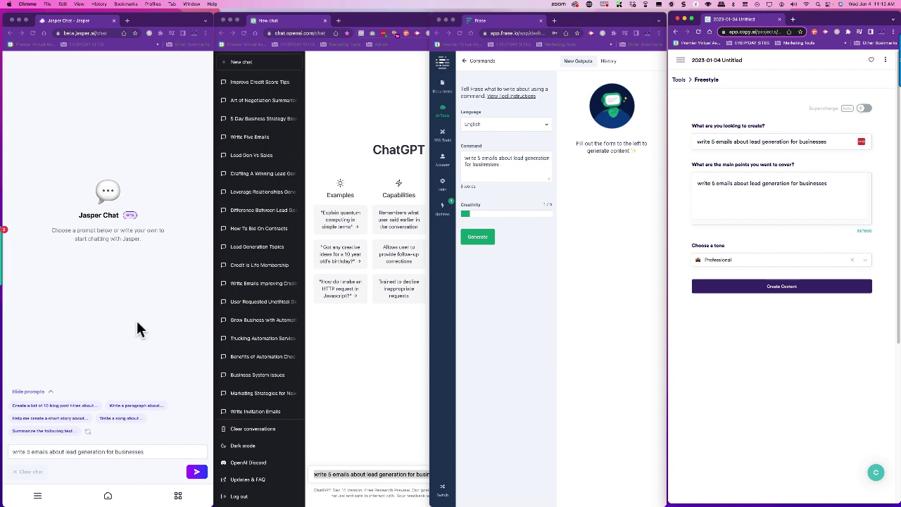
# Step: Run the prepared email prompt in Jasper Chat, ChatGPT, Frase and Copy.ai, one after the other
pyautogui.click(195, 474)
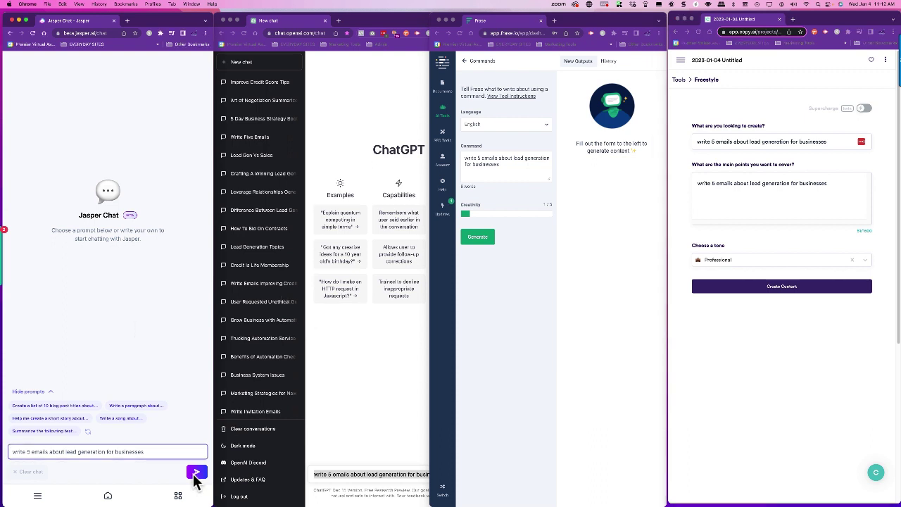
pyautogui.click(196, 473)
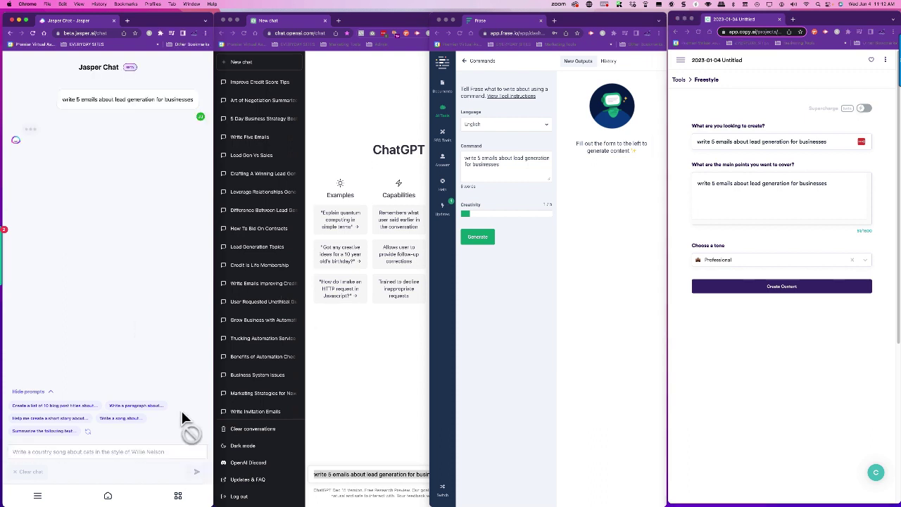
pyautogui.click(349, 404)
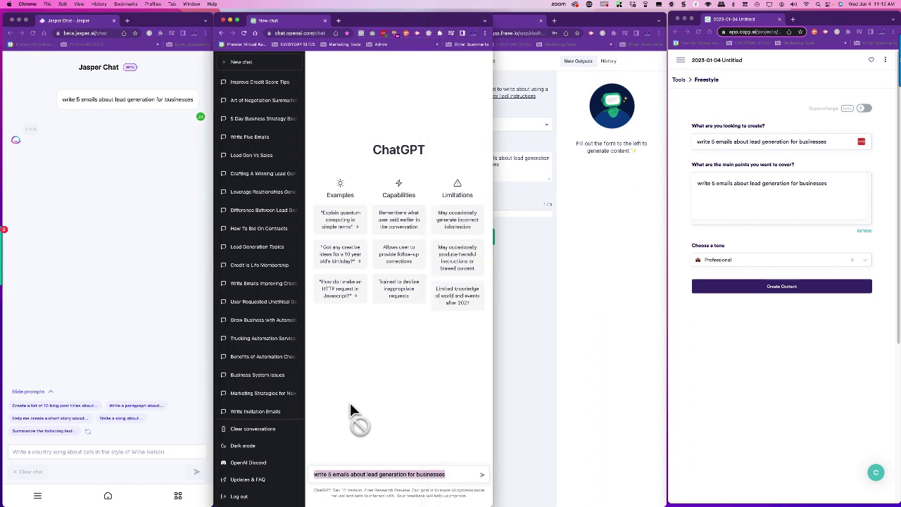
pyautogui.click(482, 474)
pyautogui.click(574, 342)
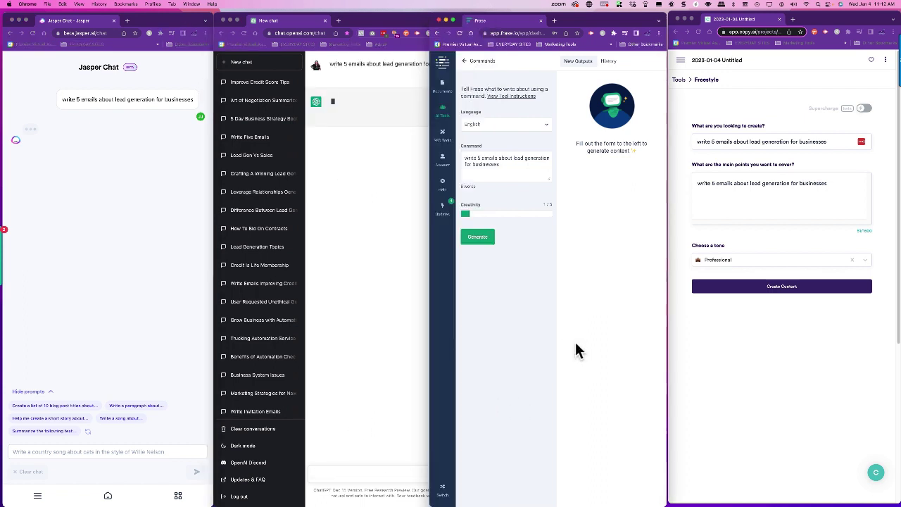
pyautogui.click(484, 238)
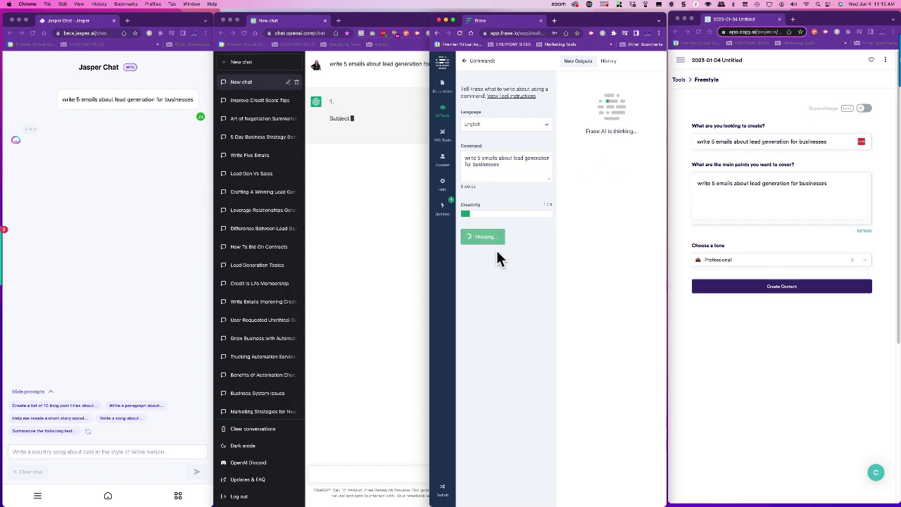
pyautogui.click(782, 287)
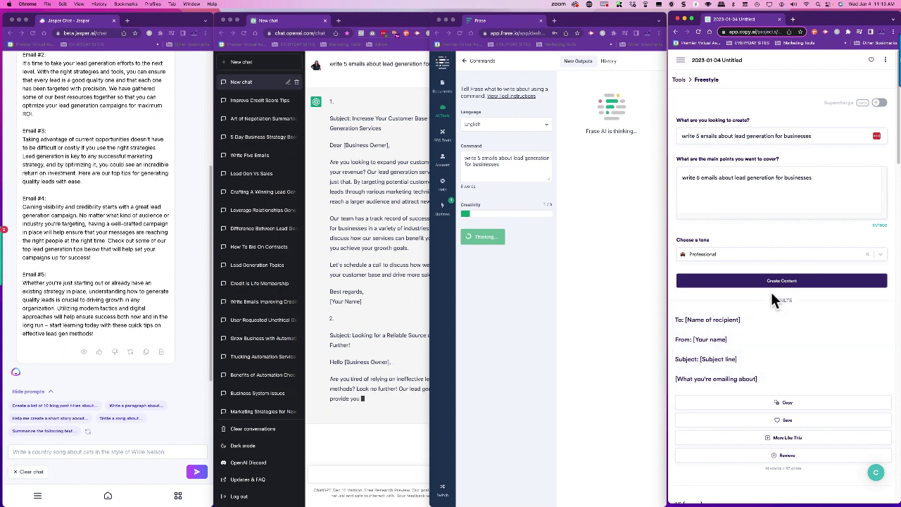
# Step: Review all the emails generated by Copy.ai, from the first result to the end of the list
pyautogui.scroll(-3, 774, 300)
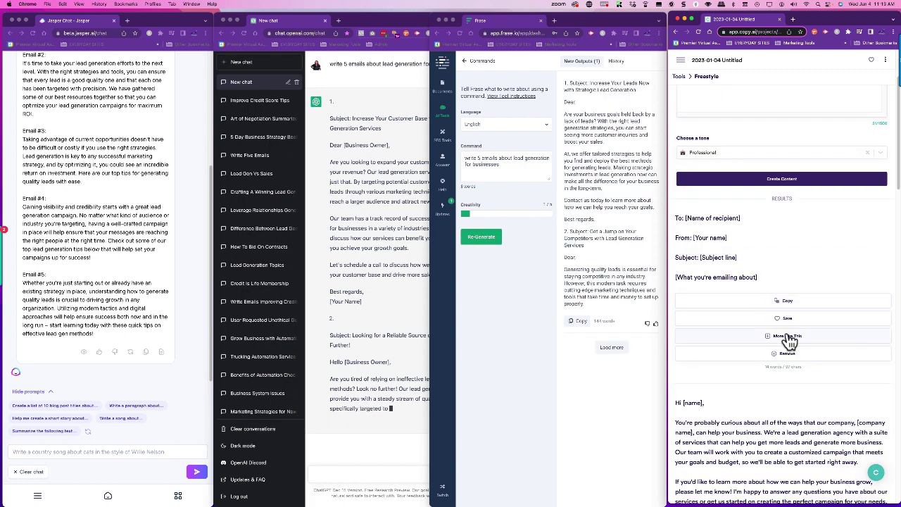
pyautogui.scroll(-5, 790, 342)
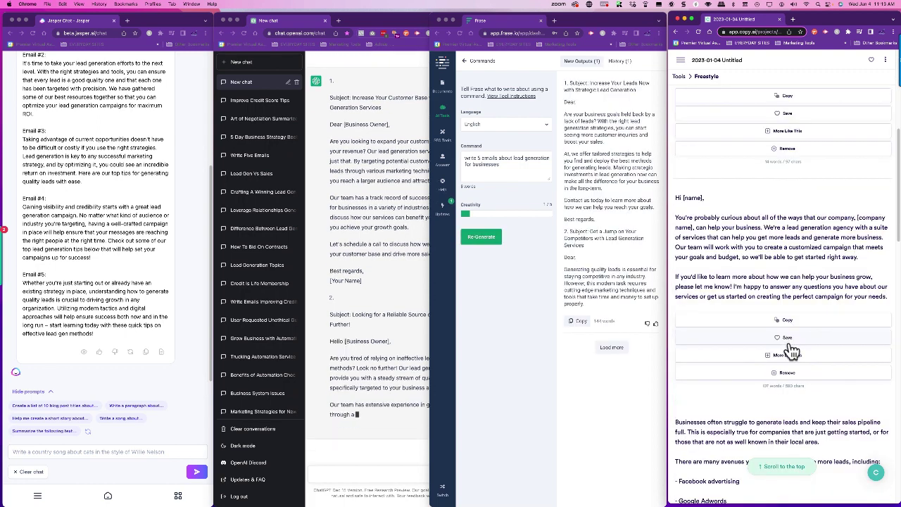
pyautogui.scroll(-4, 791, 349)
pyautogui.scroll(6, 791, 346)
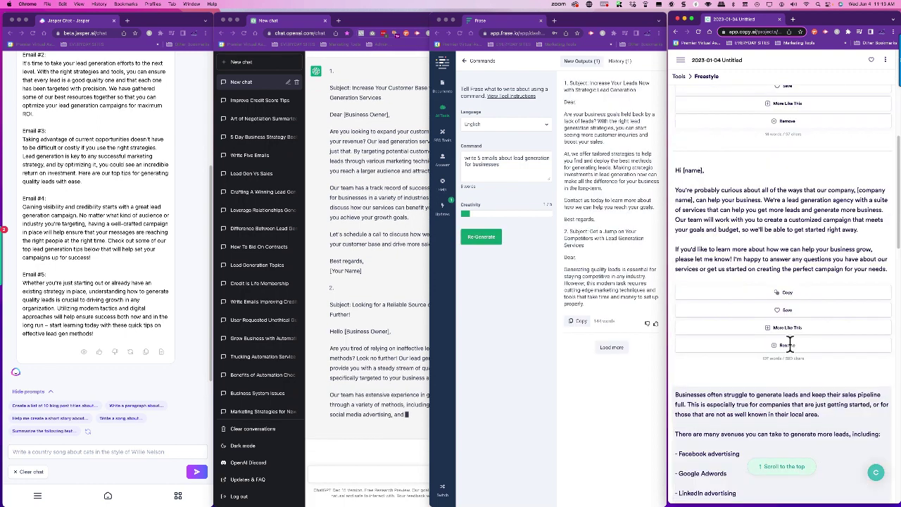
pyautogui.scroll(2, 790, 340)
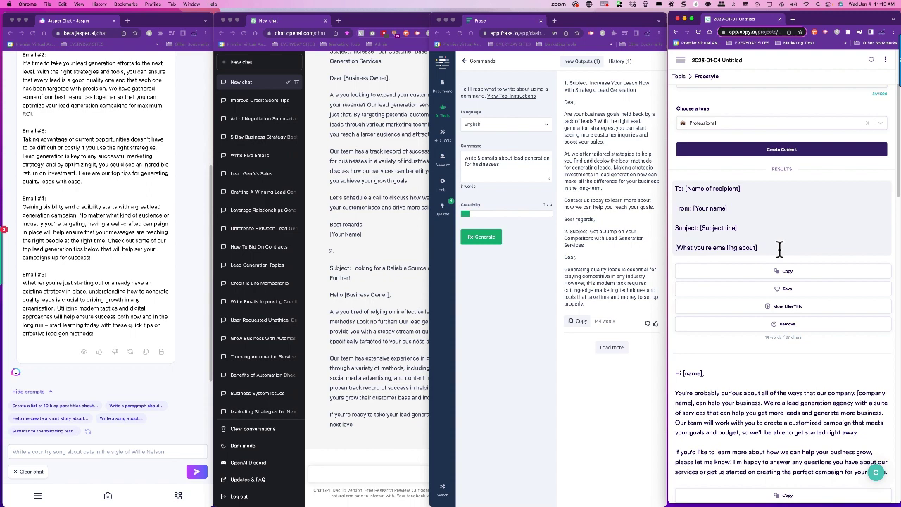
pyautogui.scroll(-5, 774, 239)
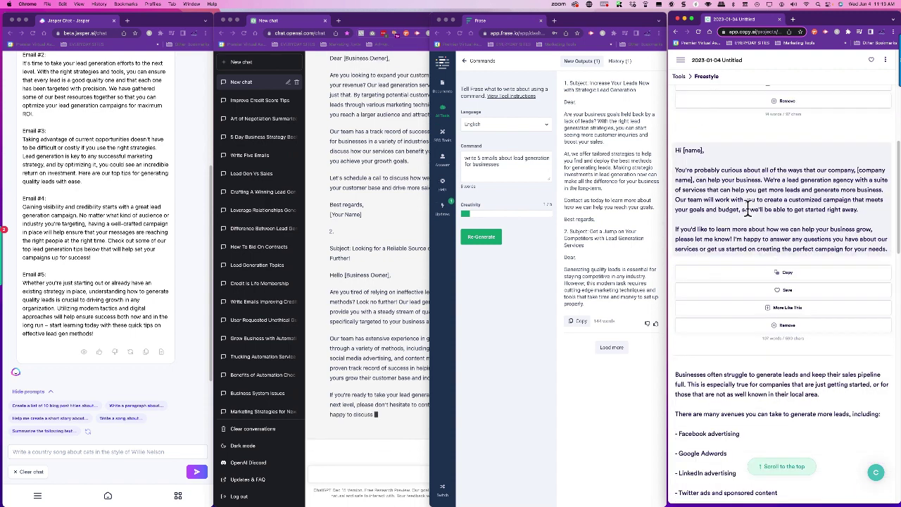
pyautogui.scroll(-4, 767, 227)
pyautogui.scroll(-10, 775, 232)
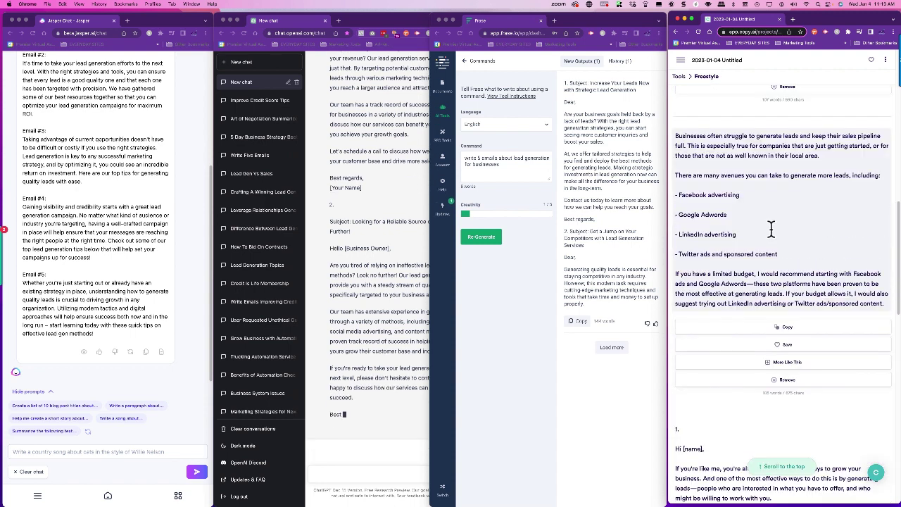
pyautogui.scroll(-2, 782, 242)
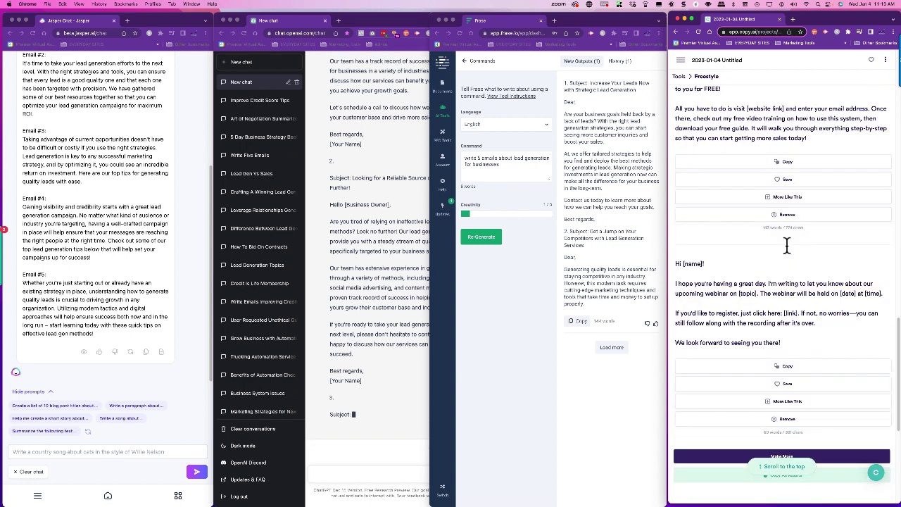
pyautogui.scroll(-6, 778, 331)
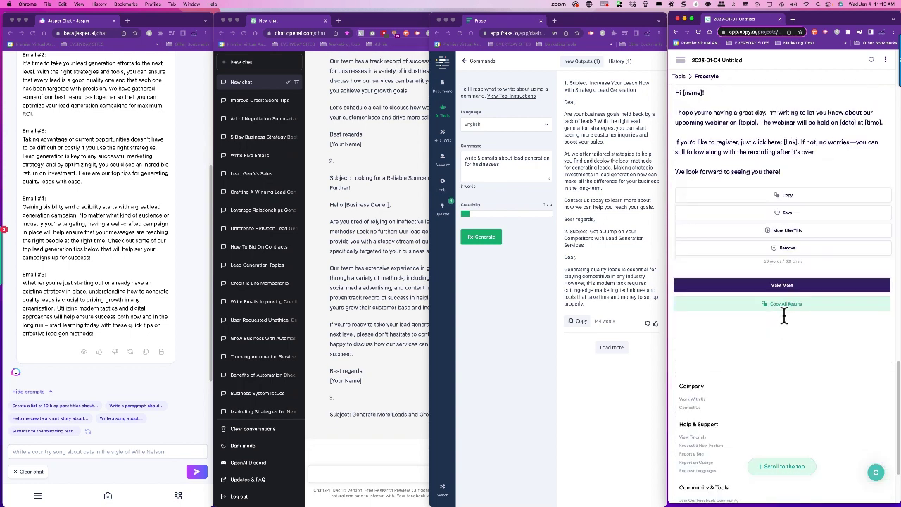
pyautogui.scroll(18, 777, 287)
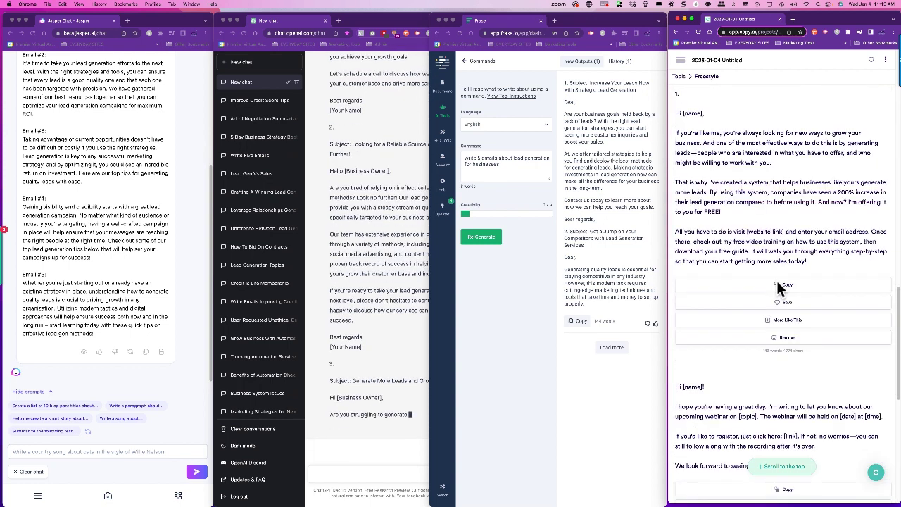
pyautogui.scroll(1, 778, 284)
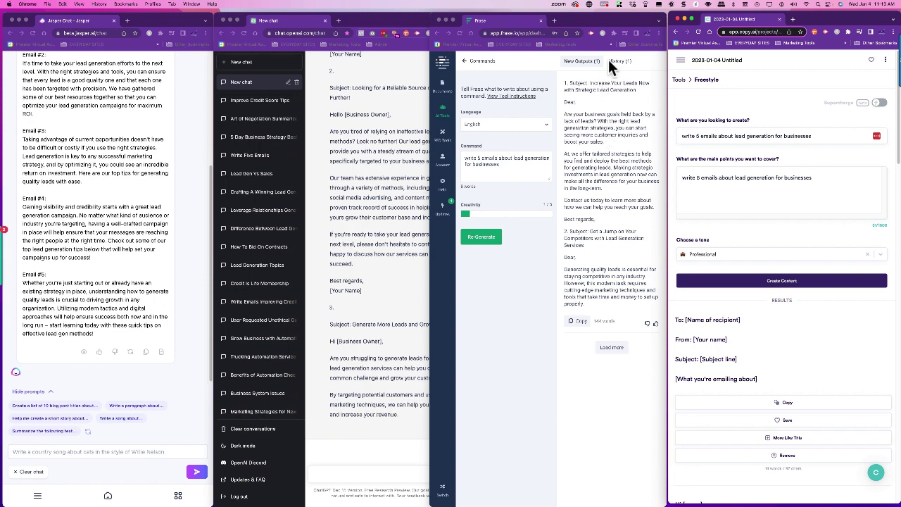
# Step: Try to load more email outputs for the command in Frase, and dismiss the notice
pyautogui.click(610, 350)
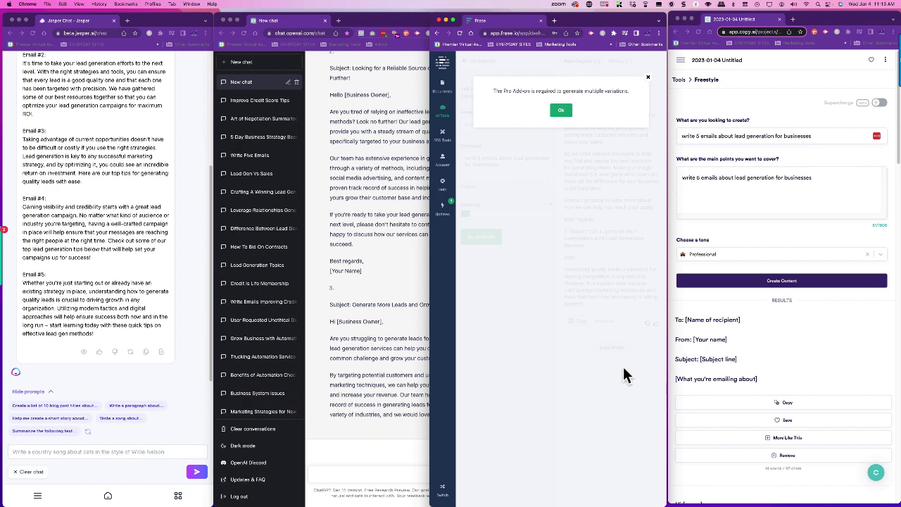
pyautogui.click(562, 114)
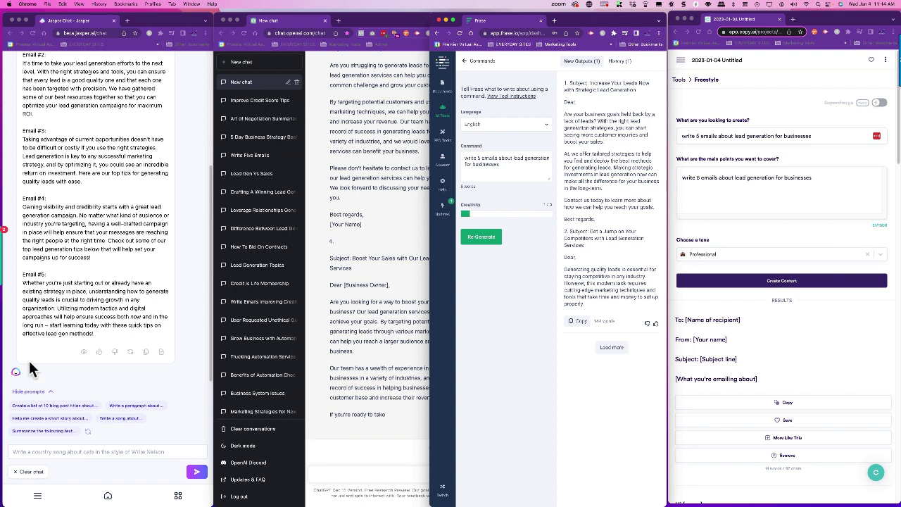
# Step: Review Jasper Chat's emails from the beginning, and bring ChatGPT's full response into view to examine its first three emails
pyautogui.scroll(5, 88, 274)
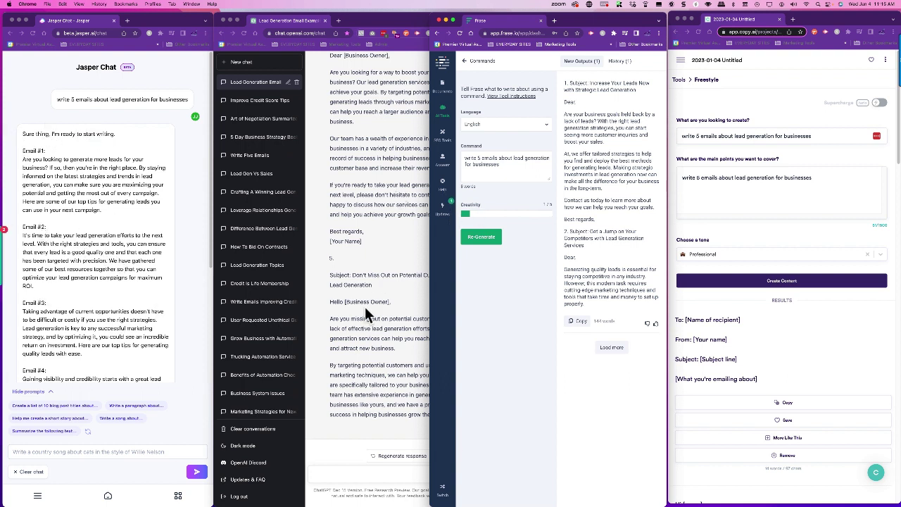
pyautogui.click(317, 105)
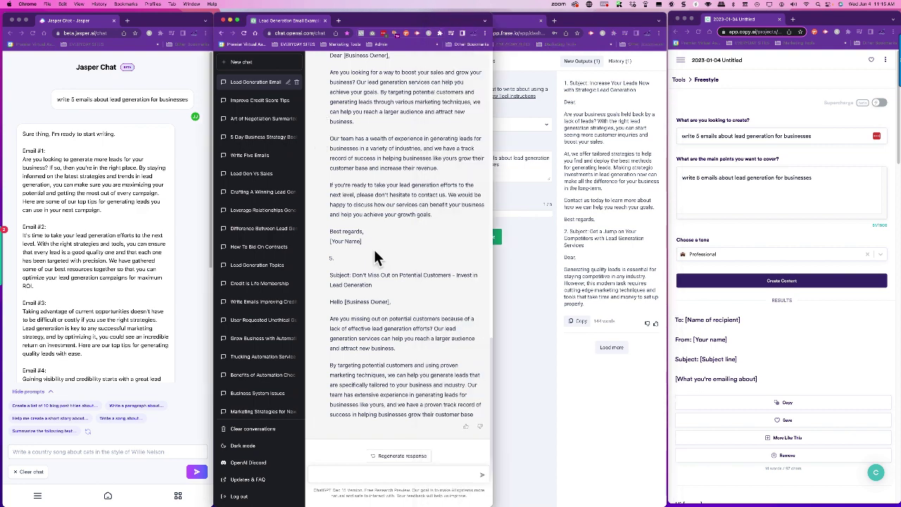
pyautogui.scroll(2, 380, 279)
pyautogui.scroll(15, 379, 275)
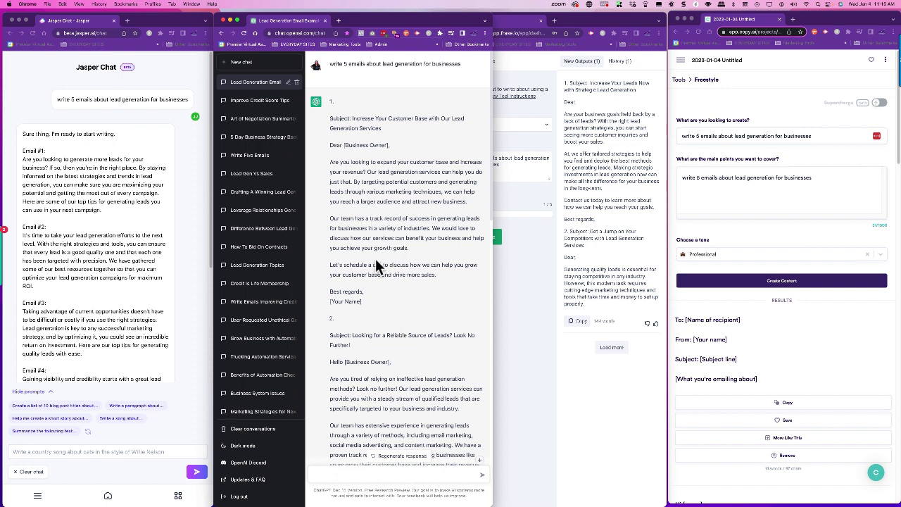
pyautogui.scroll(-1, 405, 272)
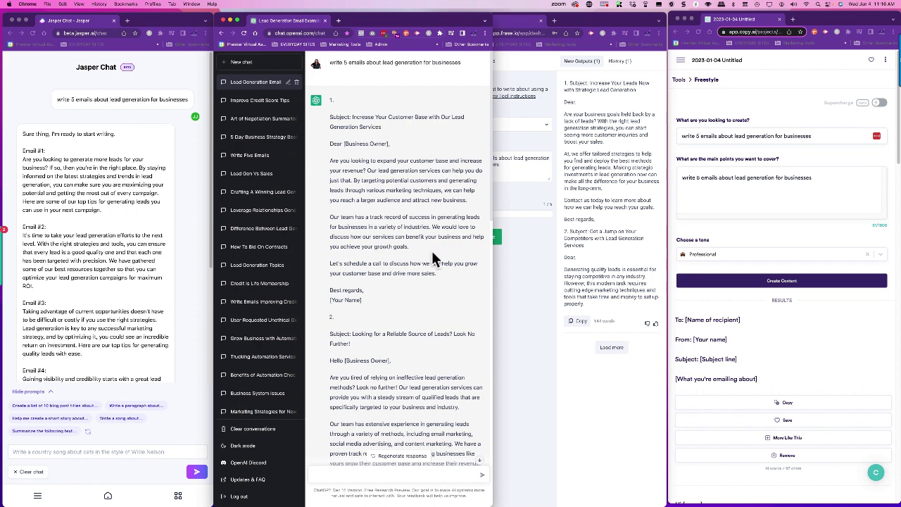
pyautogui.scroll(-1, 431, 261)
pyautogui.scroll(-1, 431, 262)
pyautogui.scroll(-5, 426, 219)
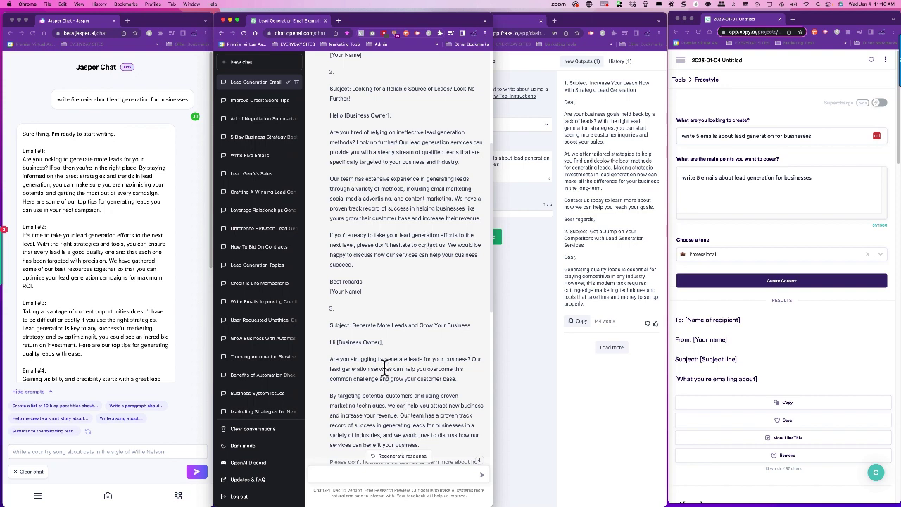
pyautogui.scroll(7, 422, 295)
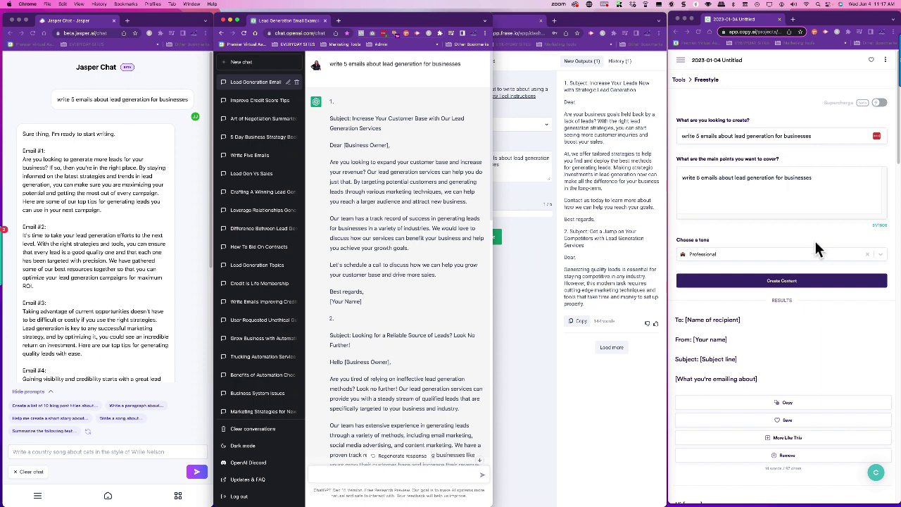
# Step: Examine Copy.ai's results below the recipient template, through the one listing avenues for generating leads
pyautogui.scroll(-10, 816, 253)
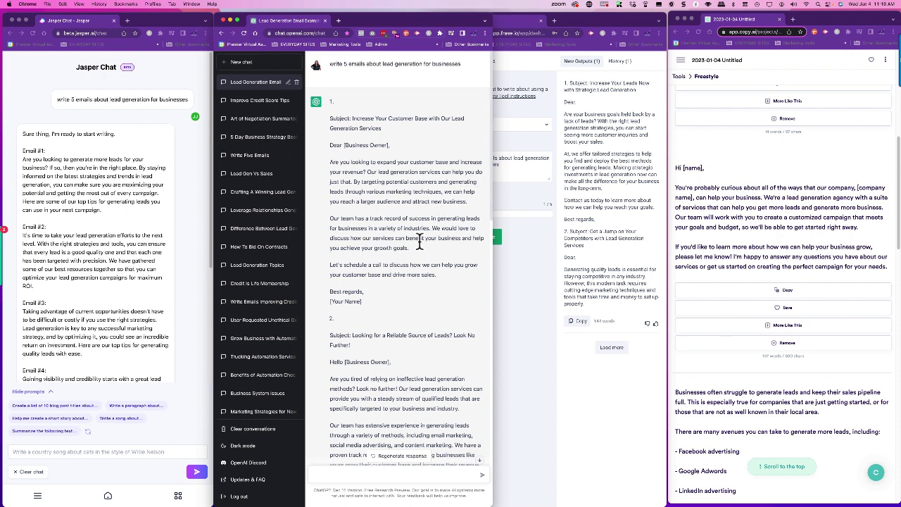
pyautogui.scroll(-1, 738, 304)
pyautogui.scroll(-3, 738, 304)
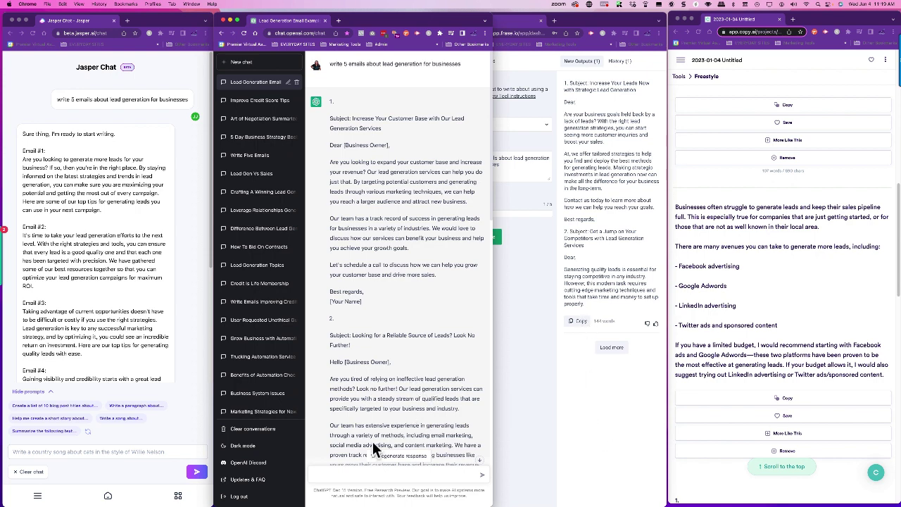
# Step: Recheck ChatGPT's emails down to the fifth and back up to the second for comparison with the other tools
pyautogui.scroll(-10, 372, 442)
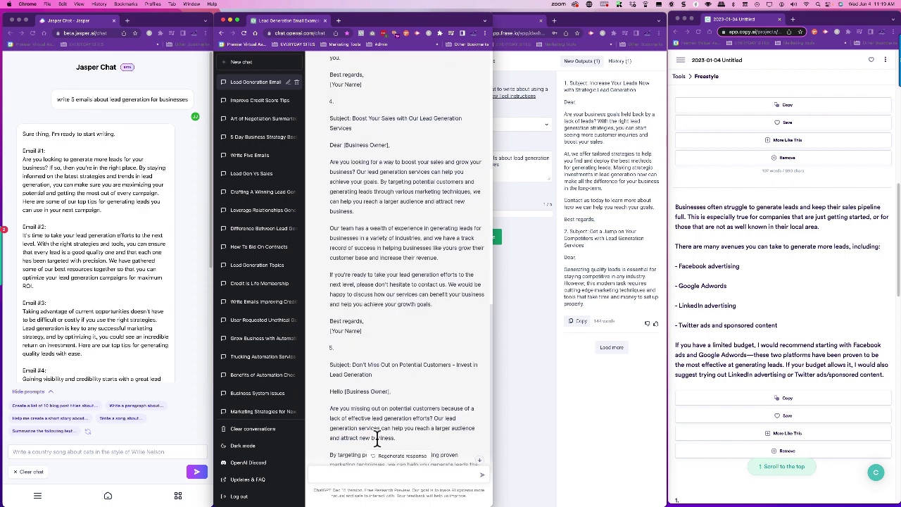
pyautogui.scroll(-2, 377, 439)
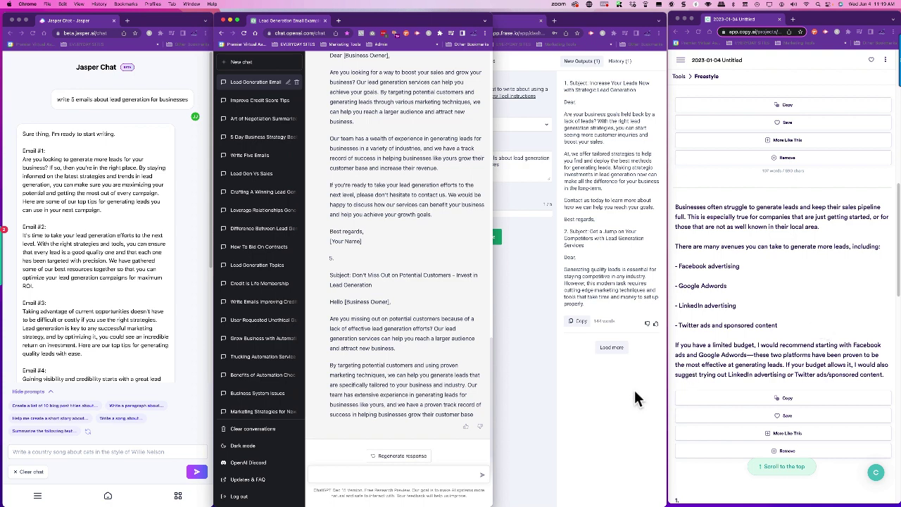
pyautogui.scroll(5, 342, 352)
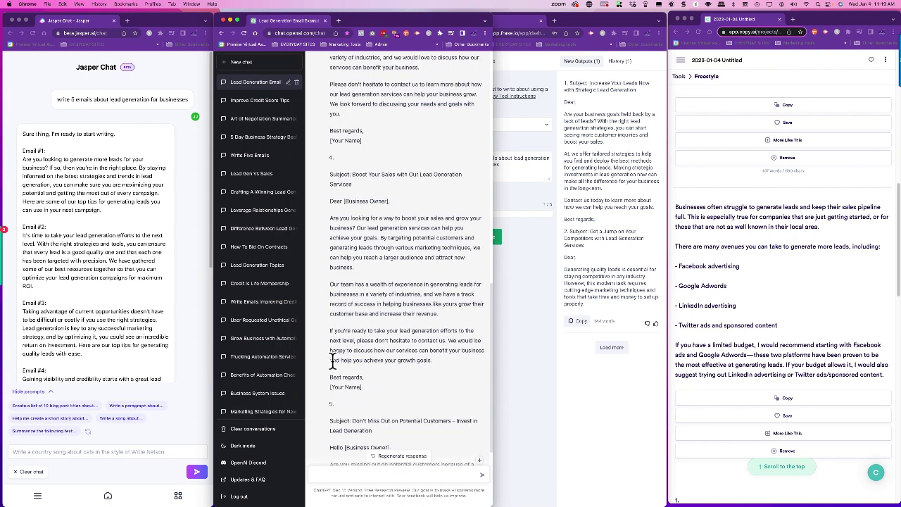
pyautogui.scroll(2, 333, 361)
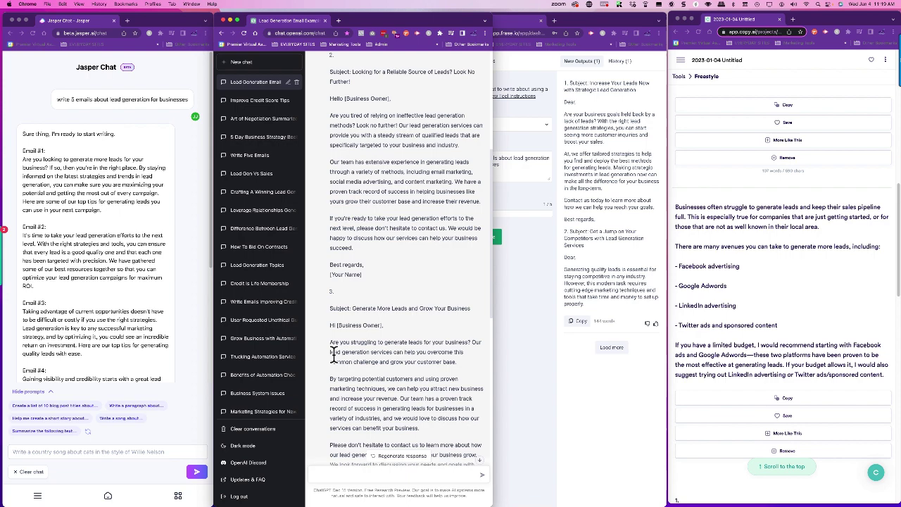
pyautogui.scroll(1, 335, 352)
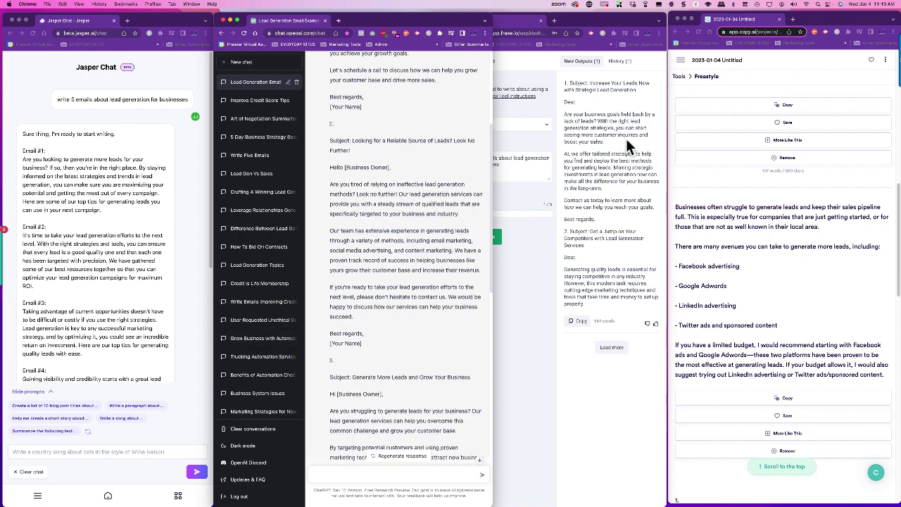